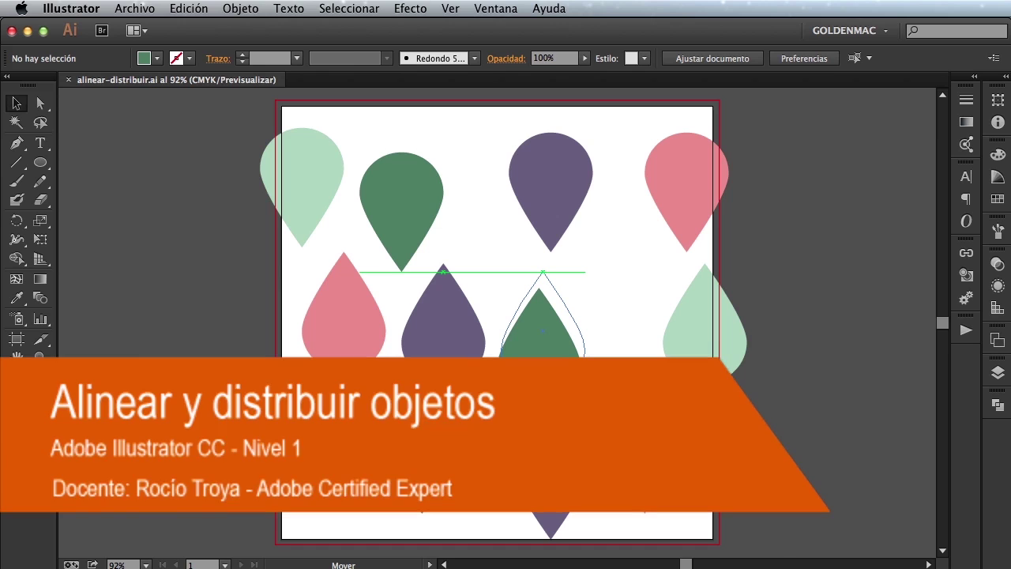
Drag the middle-row dark green teardrop up and to the right.
mouse_move(549, 376)
mouse_down()
mouse_move(555, 369)
mouse_move(526, 381)
mouse_move(621, 367)
mouse_move(606, 361)
mouse_move(621, 355)
mouse_up()
Move the middle-row green drop right and the bottom-row green drop left.
click(450, 8)
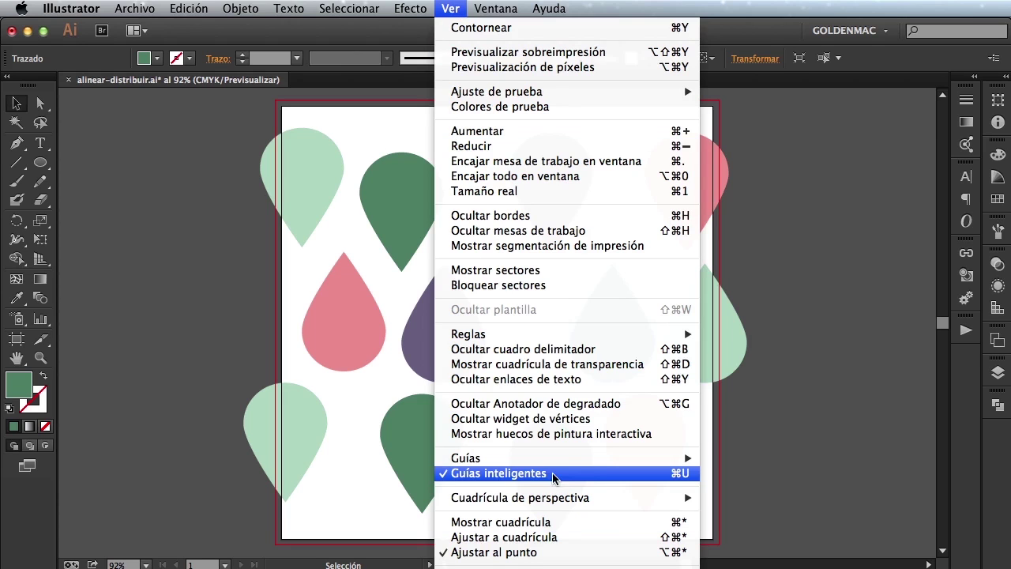
click(790, 456)
mouse_move(618, 364)
mouse_down()
mouse_move(585, 399)
mouse_move(544, 364)
mouse_move(571, 363)
mouse_up()
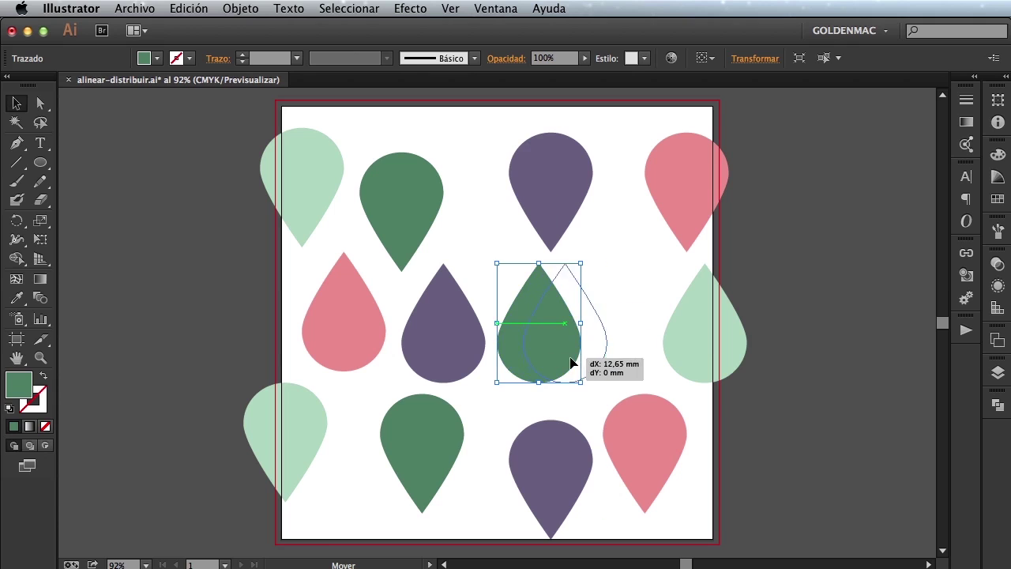
mouse_move(441, 444)
mouse_down()
mouse_move(439, 457)
mouse_move(410, 427)
mouse_up()
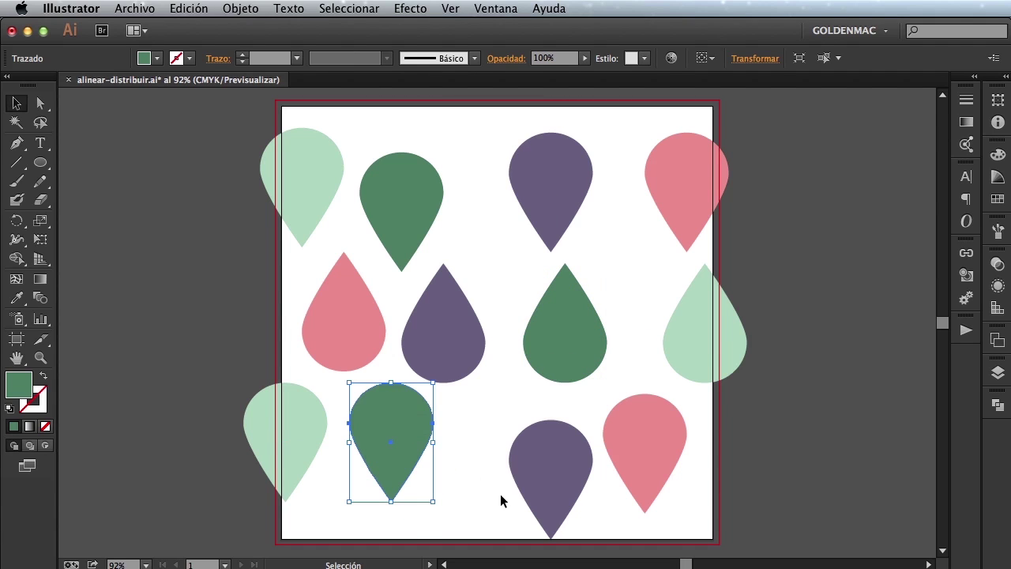
click(506, 499)
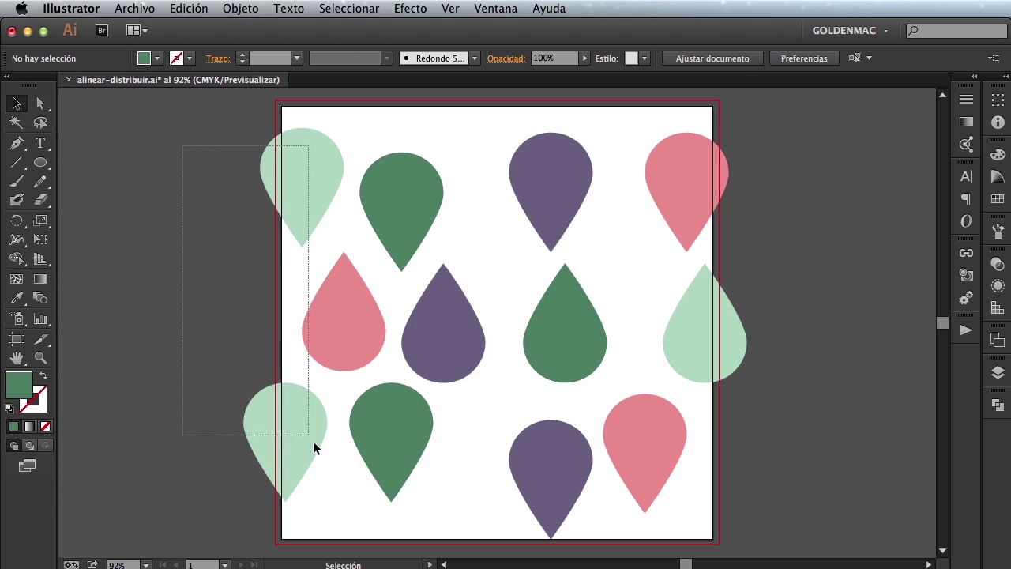
Select the three left drops, check the Control-bar Align options, then show the Window menu.
drag(196, 168, 314, 443)
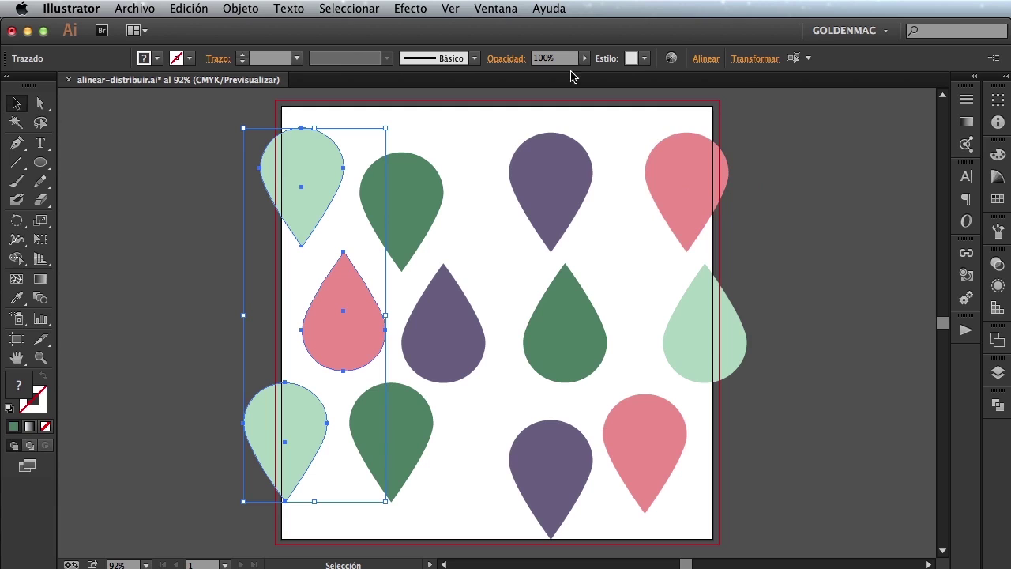
click(705, 60)
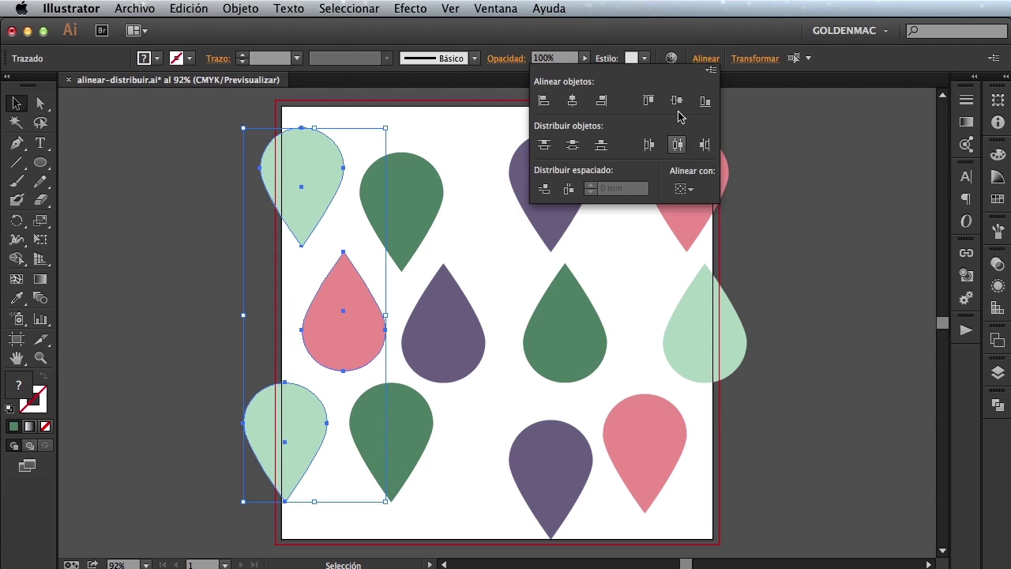
click(687, 67)
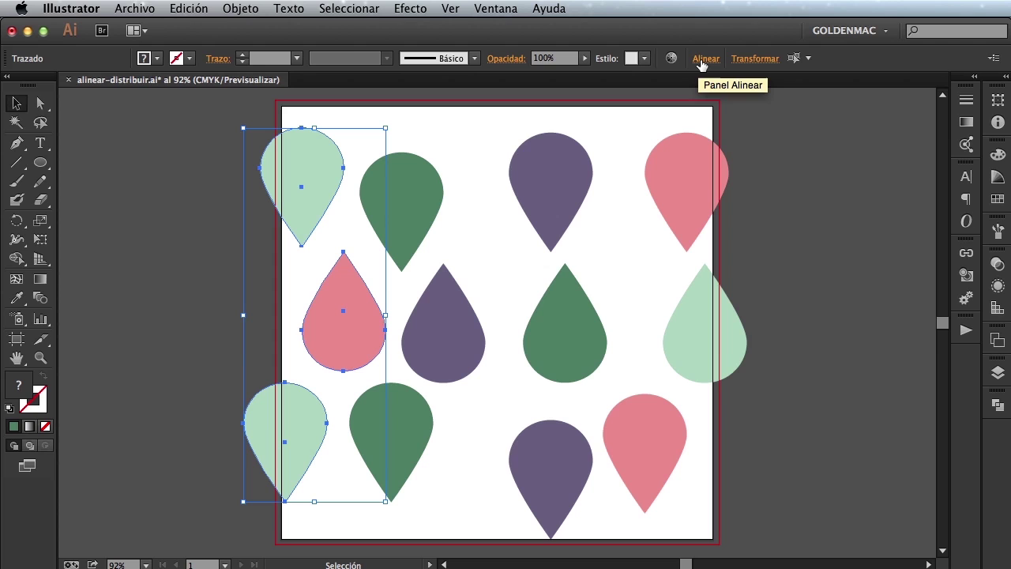
click(755, 133)
click(488, 12)
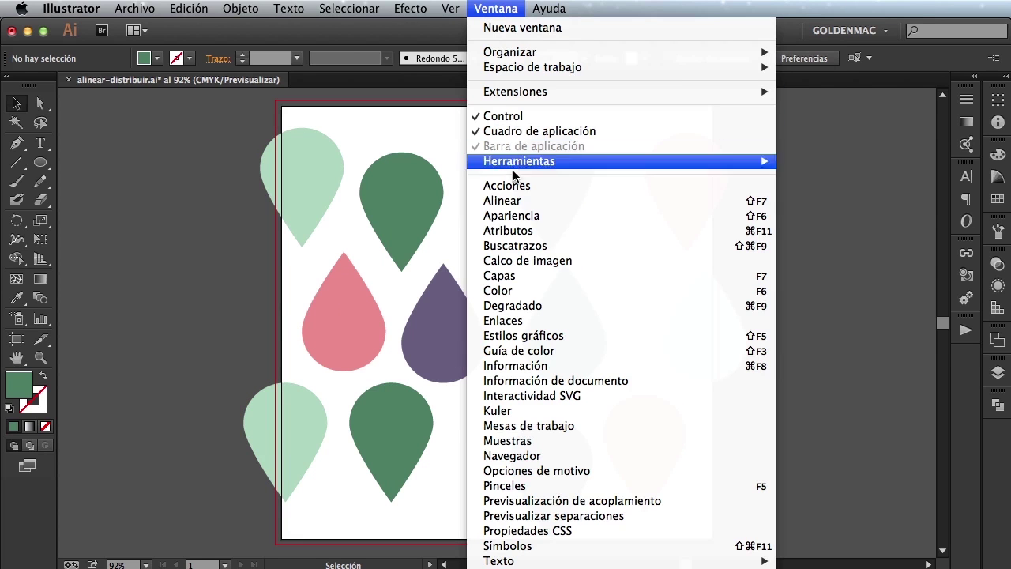
Choose Window > Align to show the Align panel beside the artboard.
click(514, 202)
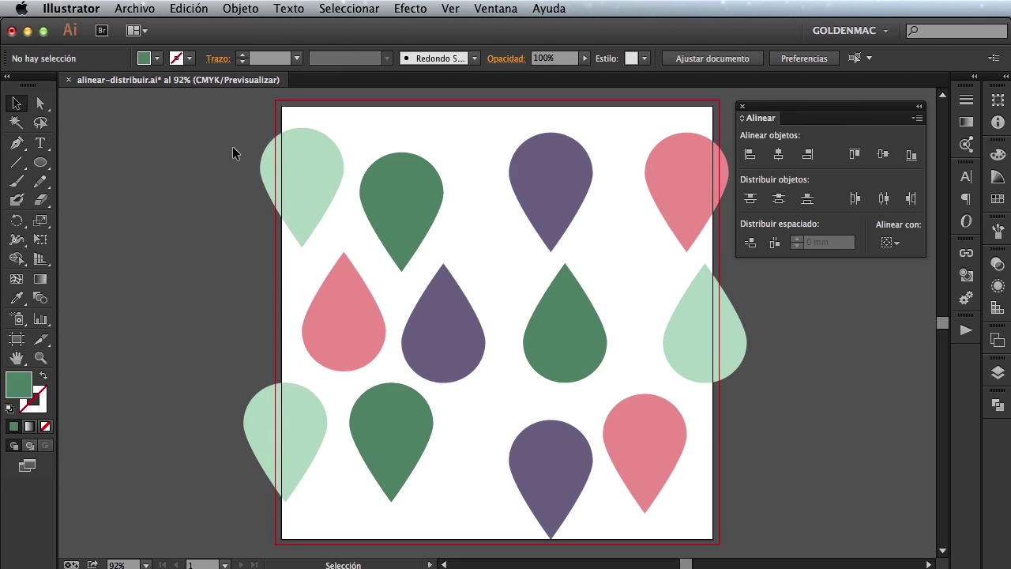
Align the three left-column drops with Horizontal Align Left.
drag(232, 147, 311, 431)
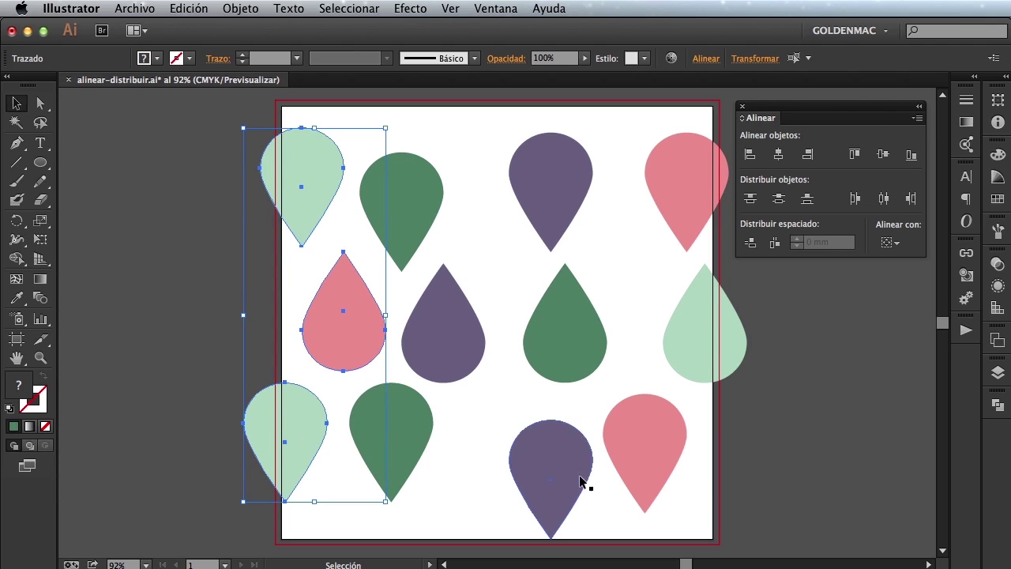
click(747, 156)
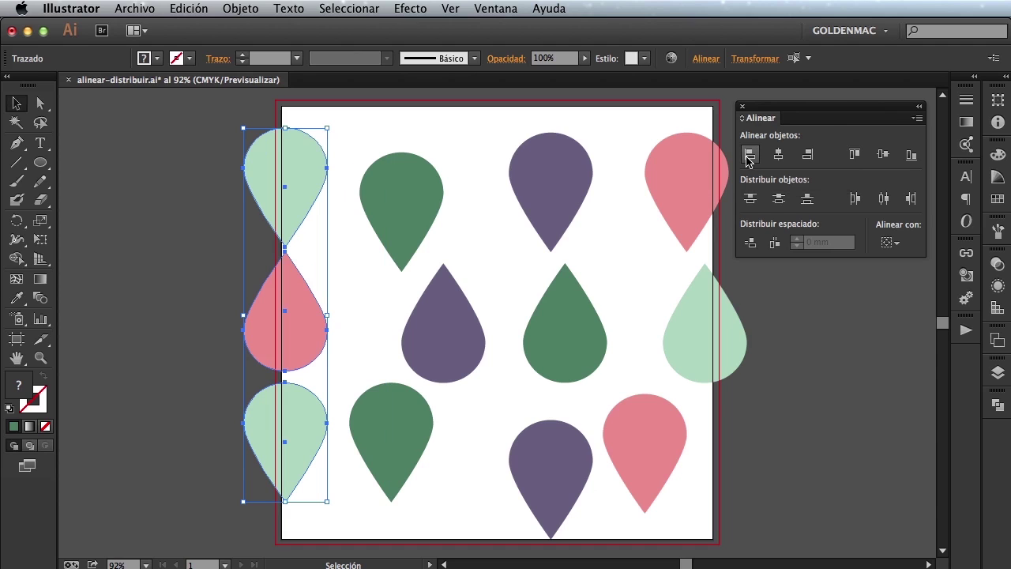
click(244, 166)
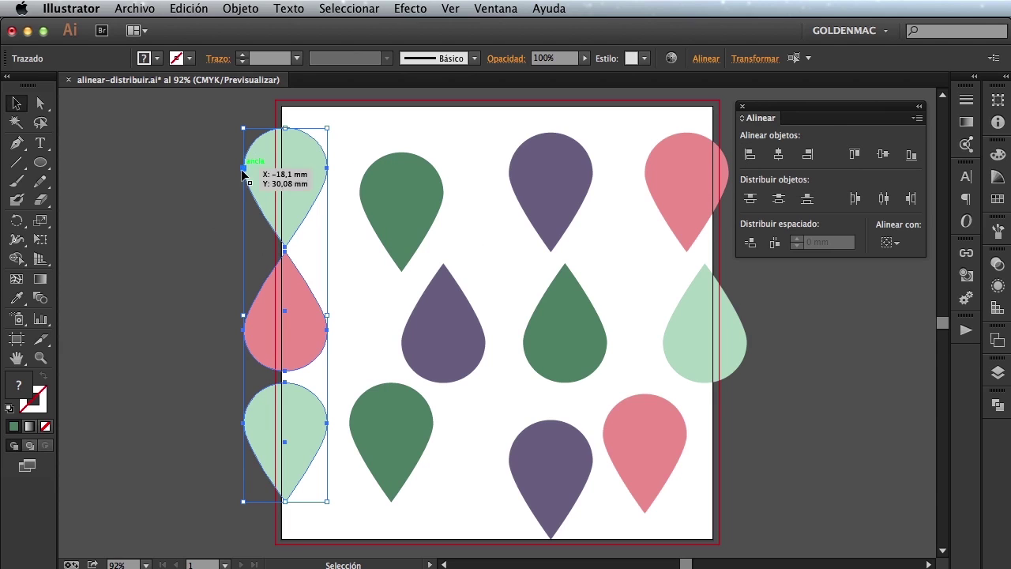
click(244, 167)
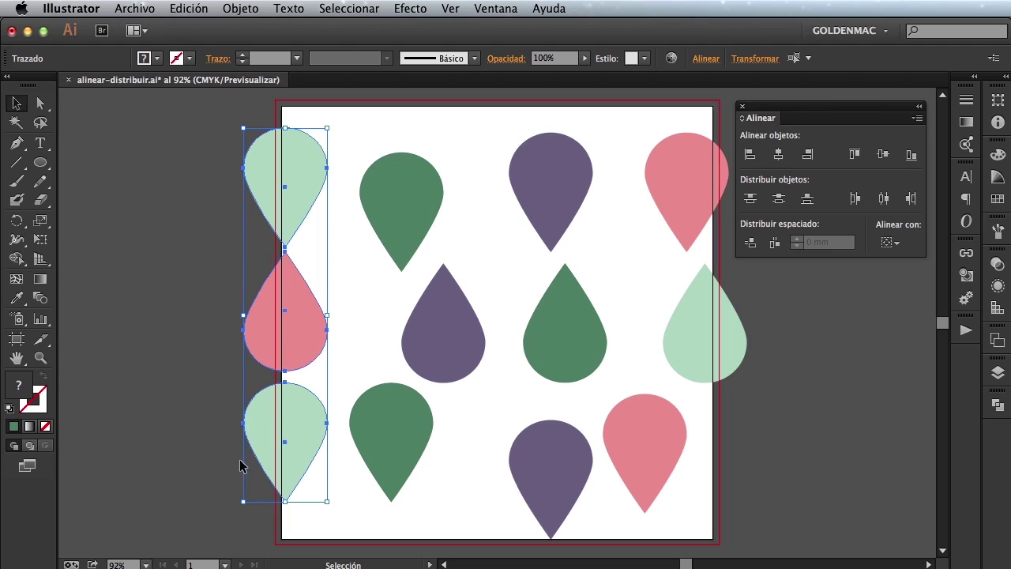
click(193, 197)
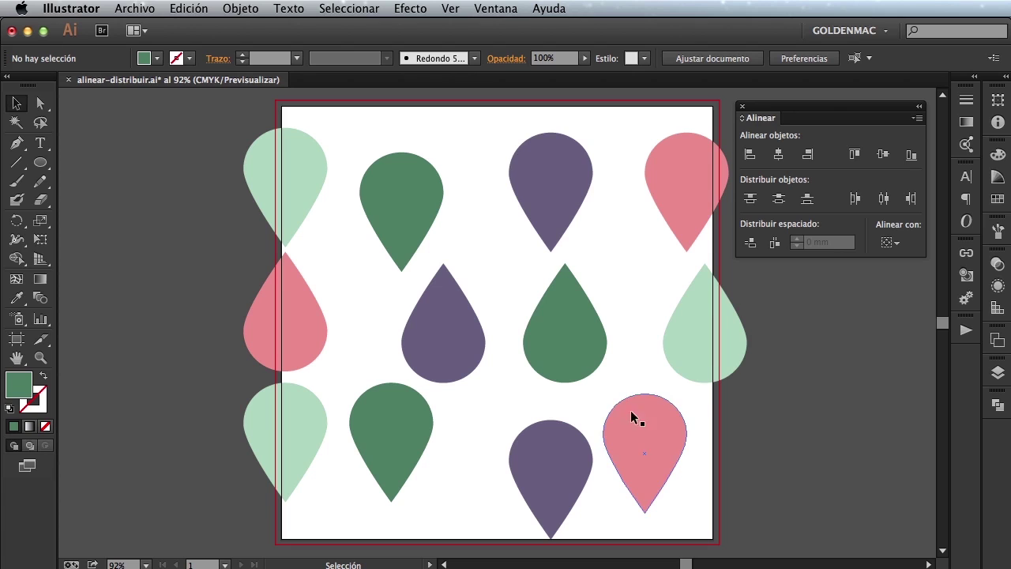
Align the three right-column drops with Horizontal Align Right.
drag(668, 111, 738, 472)
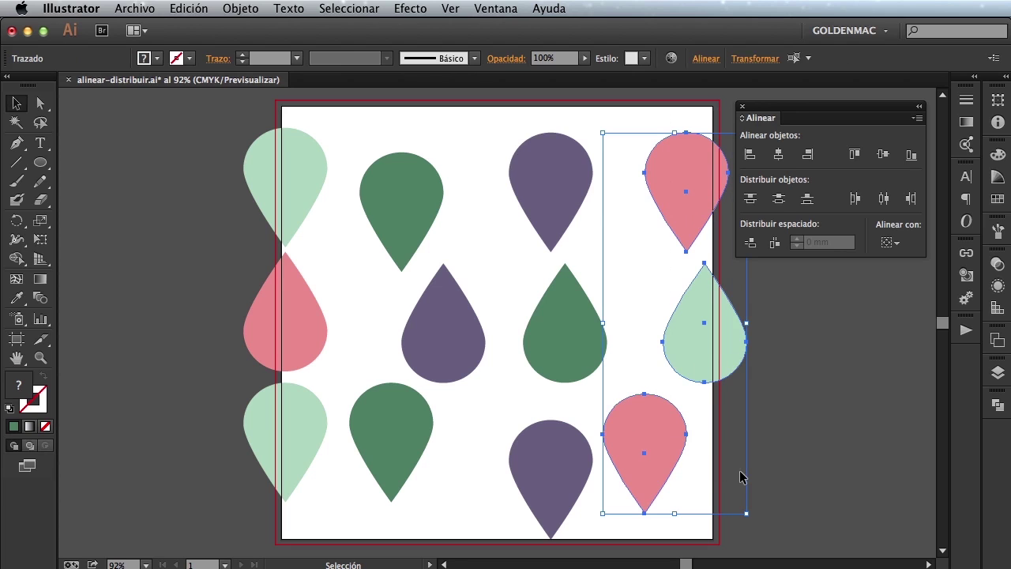
click(808, 155)
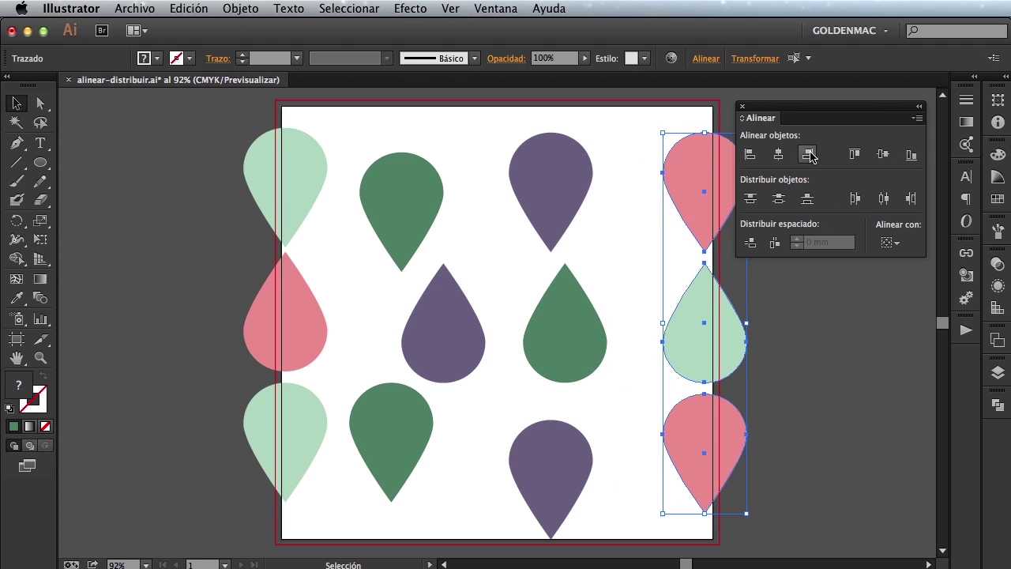
click(805, 370)
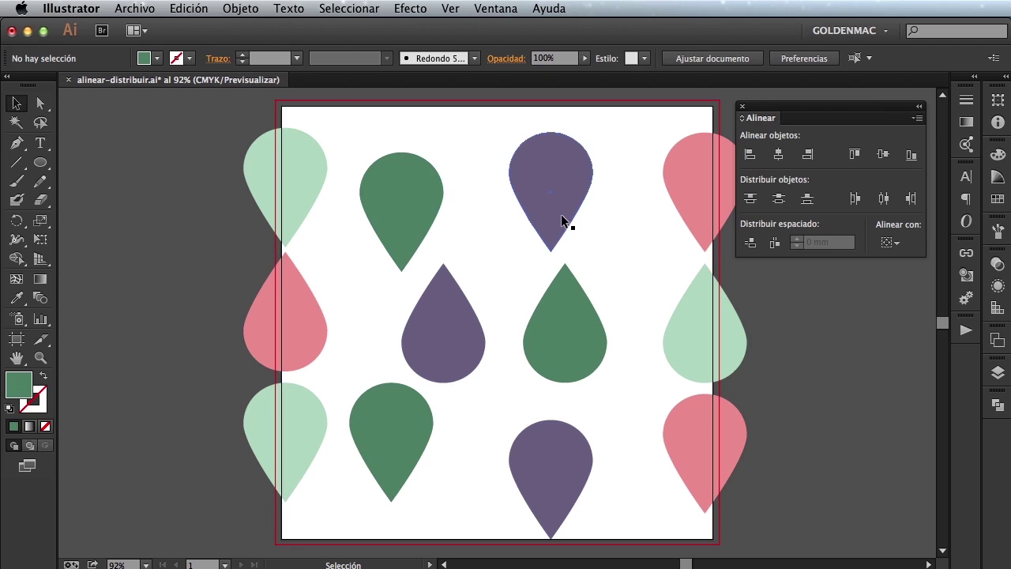
Shift the left column right and the right column left, 20.32 mm each, inside the artboard.
mouse_move(241, 119)
mouse_down()
mouse_move(301, 469)
mouse_move(315, 458)
mouse_move(342, 462)
mouse_up()
mouse_move(665, 97)
mouse_down()
mouse_move(727, 438)
mouse_move(717, 447)
mouse_move(662, 428)
mouse_up()
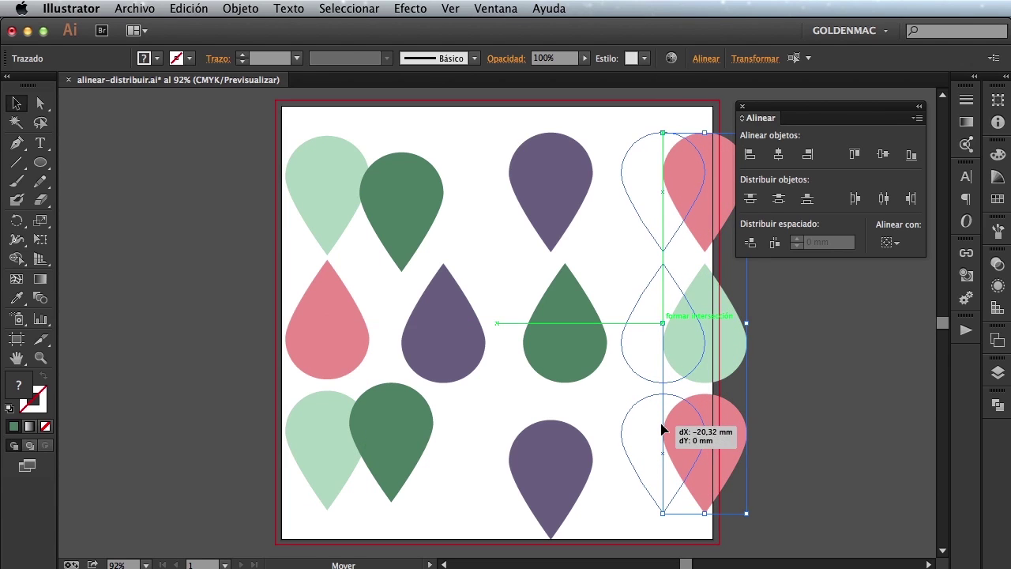
drag(661, 429, 661, 425)
click(776, 424)
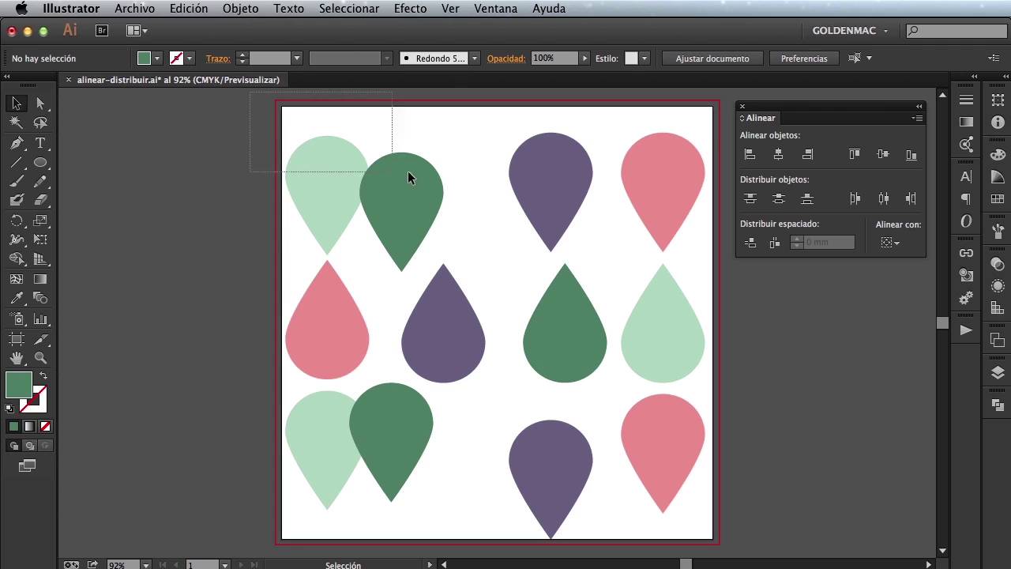
Vertically center-align the drops in each of the top, middle and bottom rows.
drag(278, 129, 663, 183)
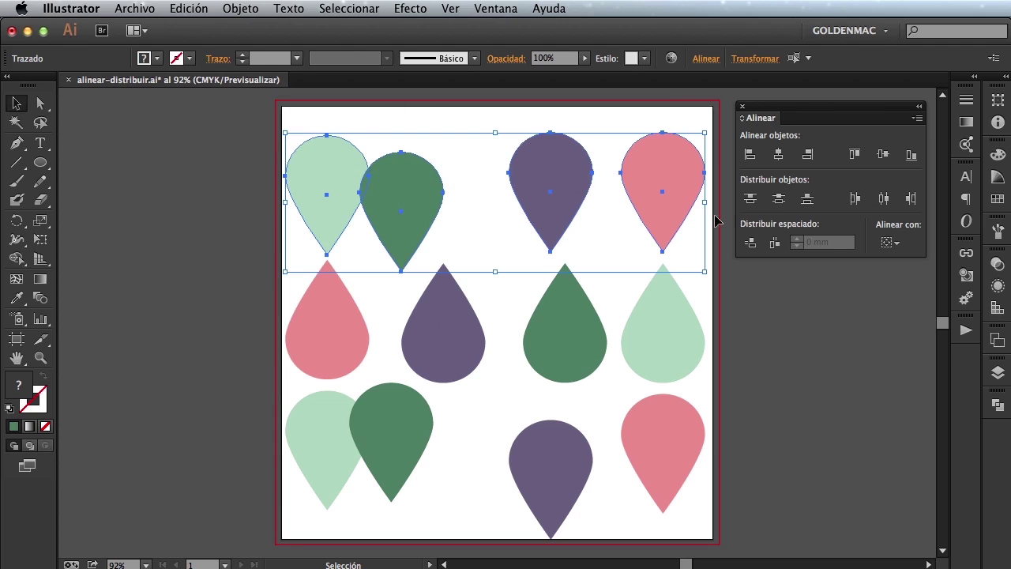
click(883, 155)
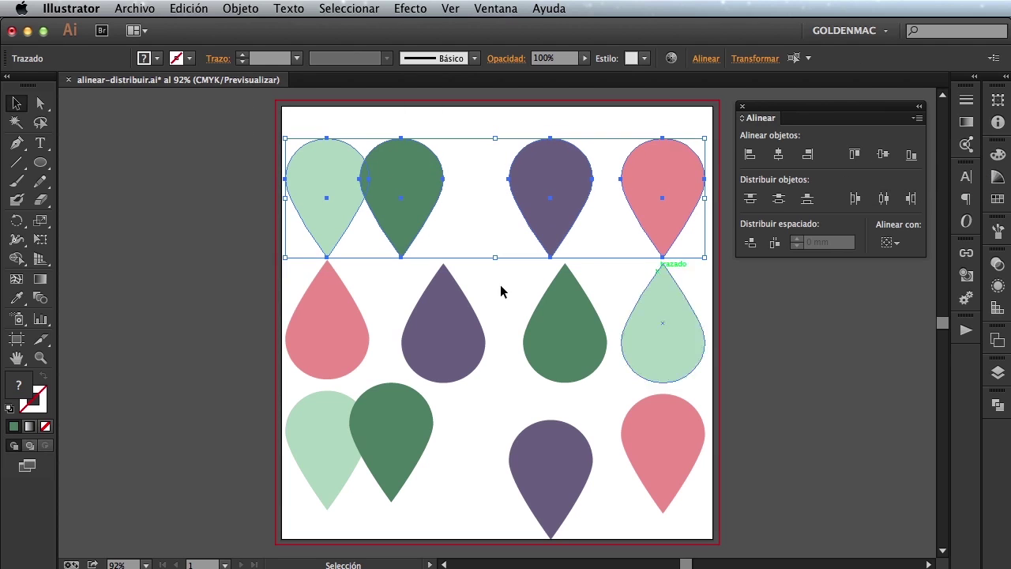
drag(221, 305, 744, 334)
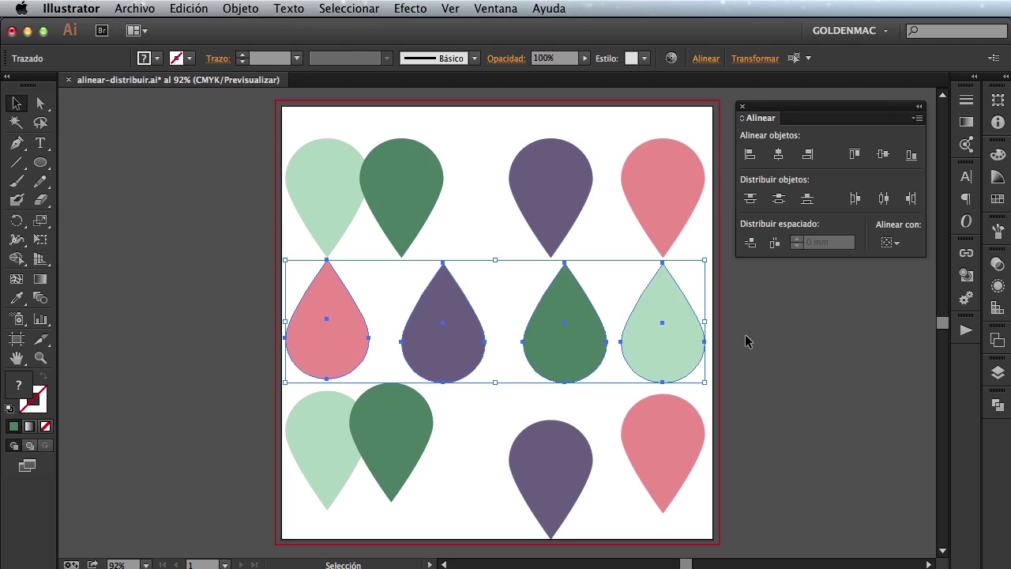
click(883, 154)
drag(140, 475, 696, 498)
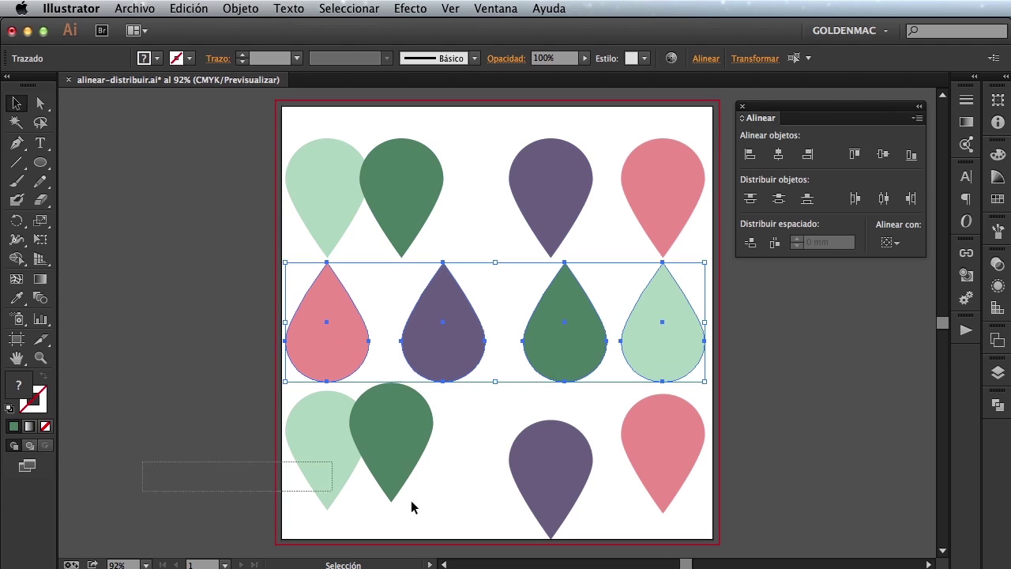
click(885, 155)
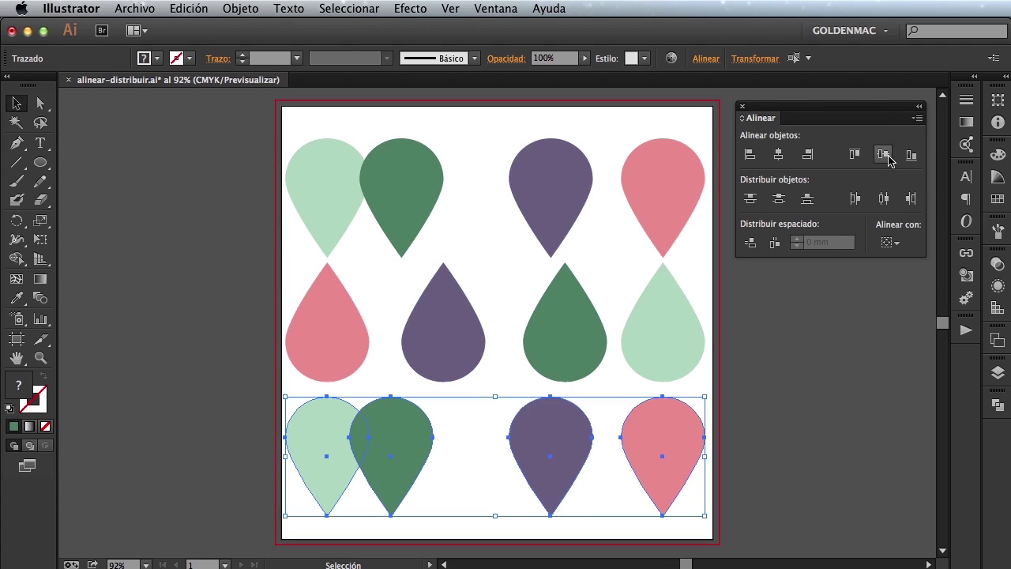
click(828, 484)
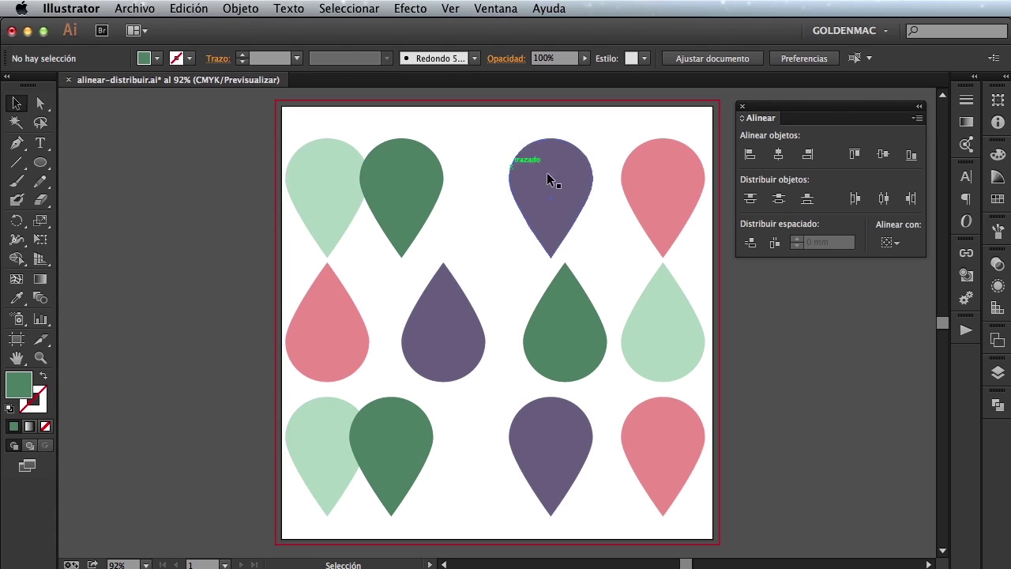
Apply Distribute Horizontal Centers to each of the three rows of four drops.
drag(237, 135, 699, 190)
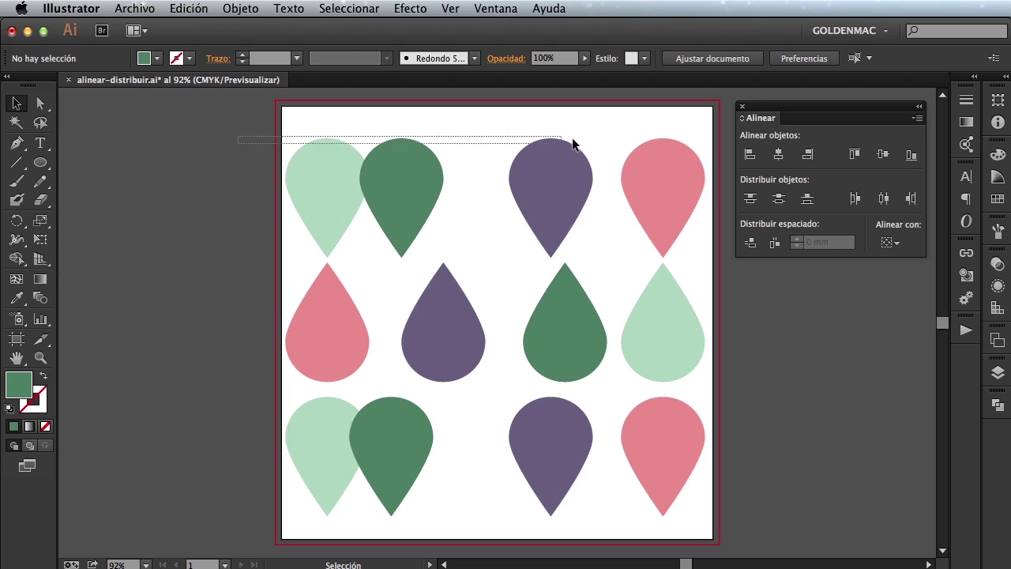
click(883, 200)
click(847, 449)
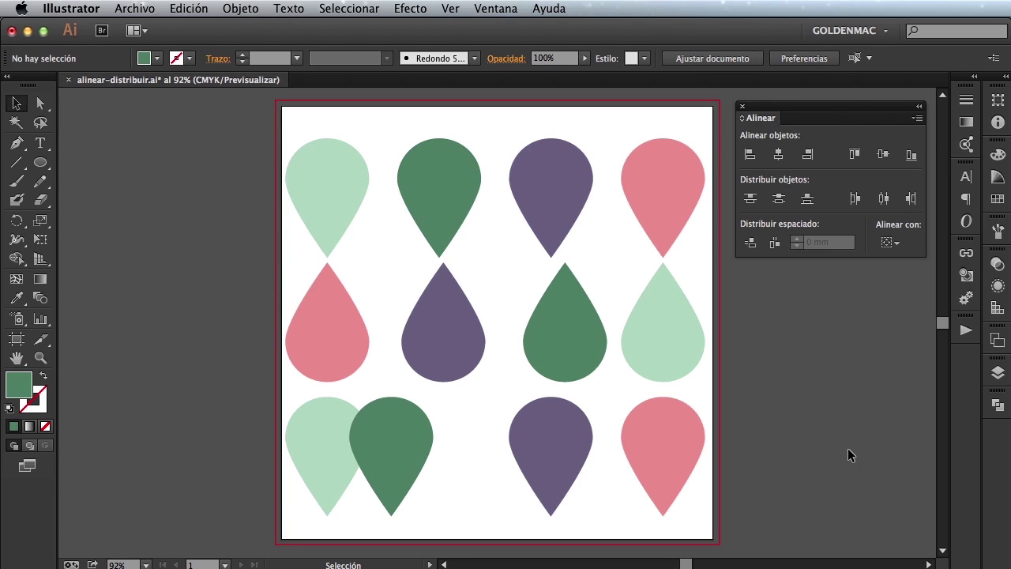
mouse_move(261, 319)
mouse_down()
mouse_move(380, 340)
mouse_move(702, 344)
mouse_up()
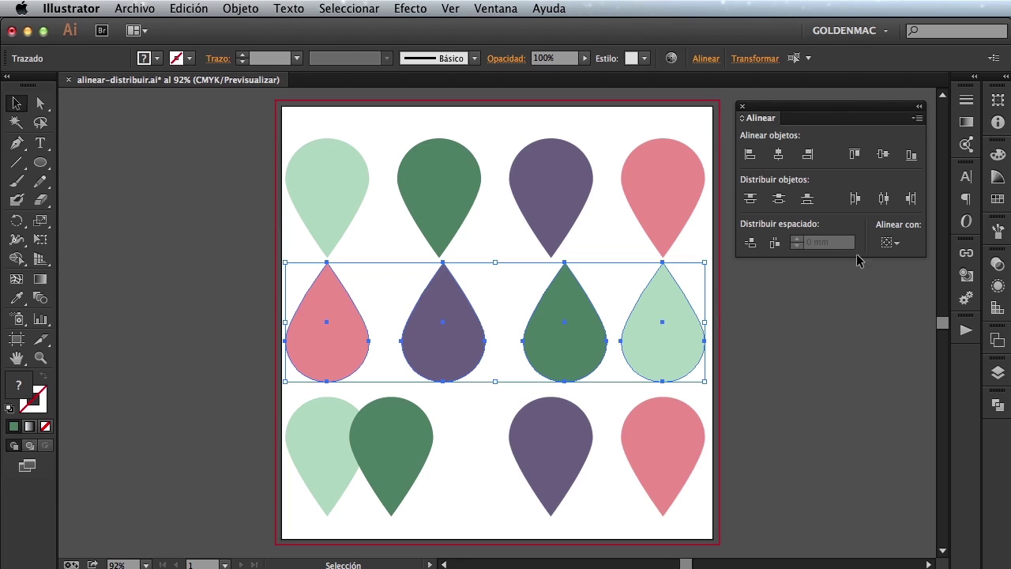
click(884, 200)
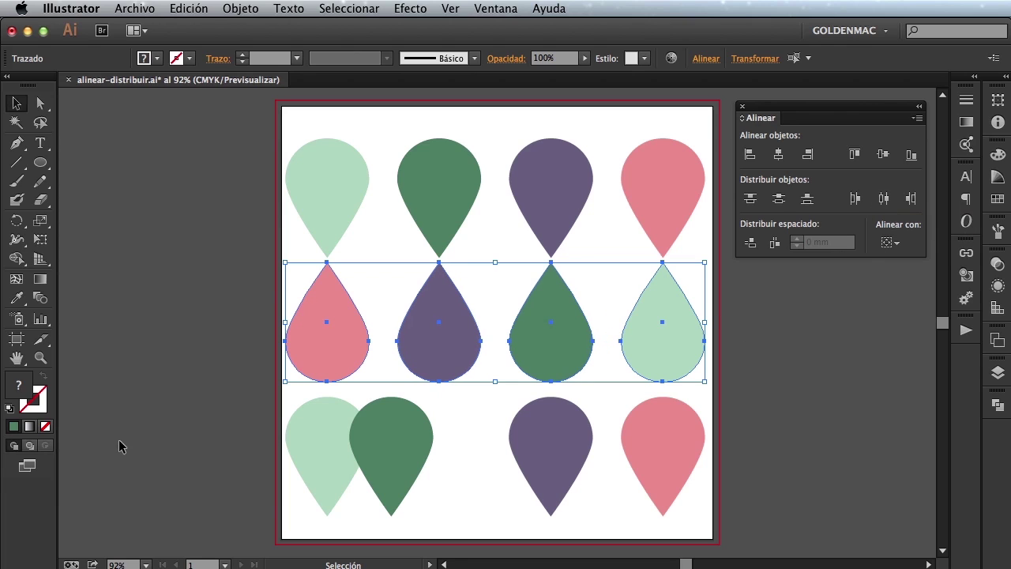
drag(189, 412, 793, 455)
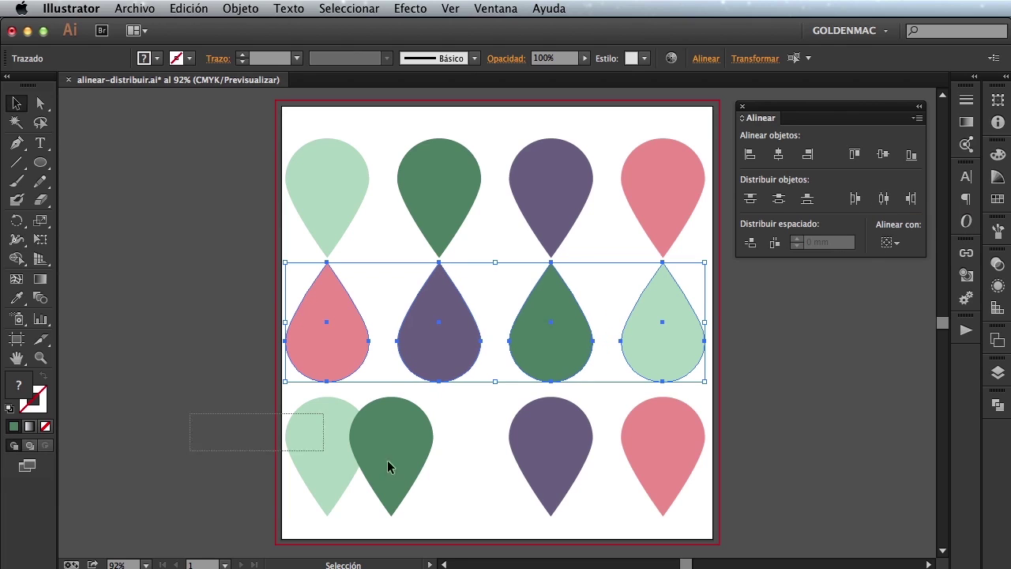
click(884, 199)
click(899, 429)
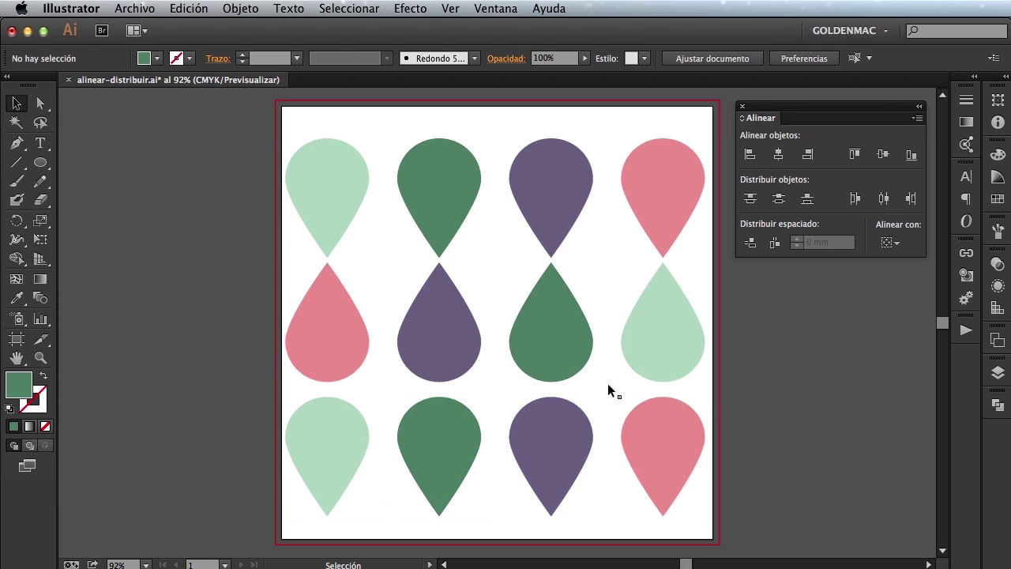
drag(246, 140, 327, 474)
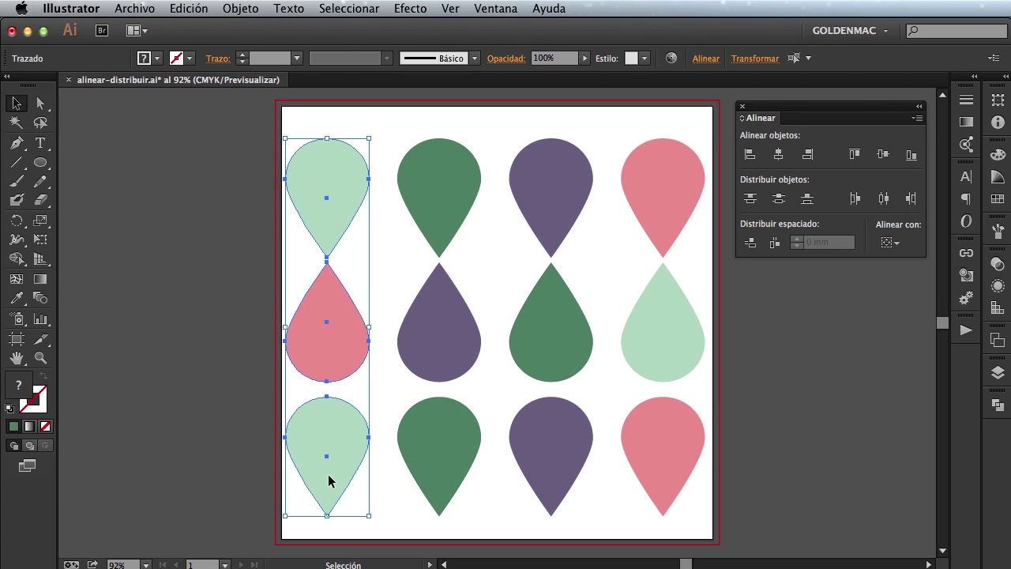
Apply Distribute Vertical Centers to each of the four columns of three drops.
click(776, 206)
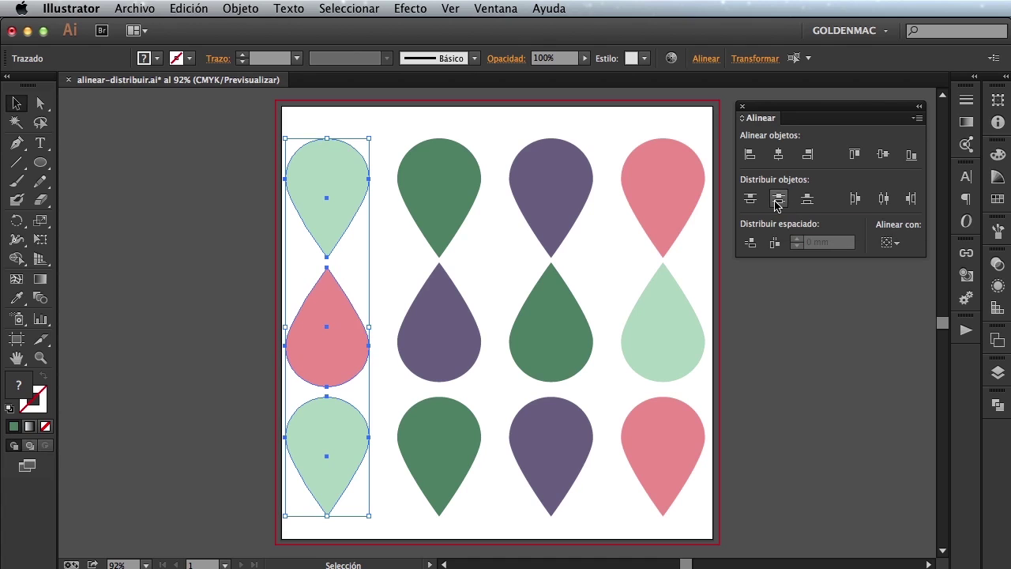
click(96, 152)
drag(430, 111, 462, 479)
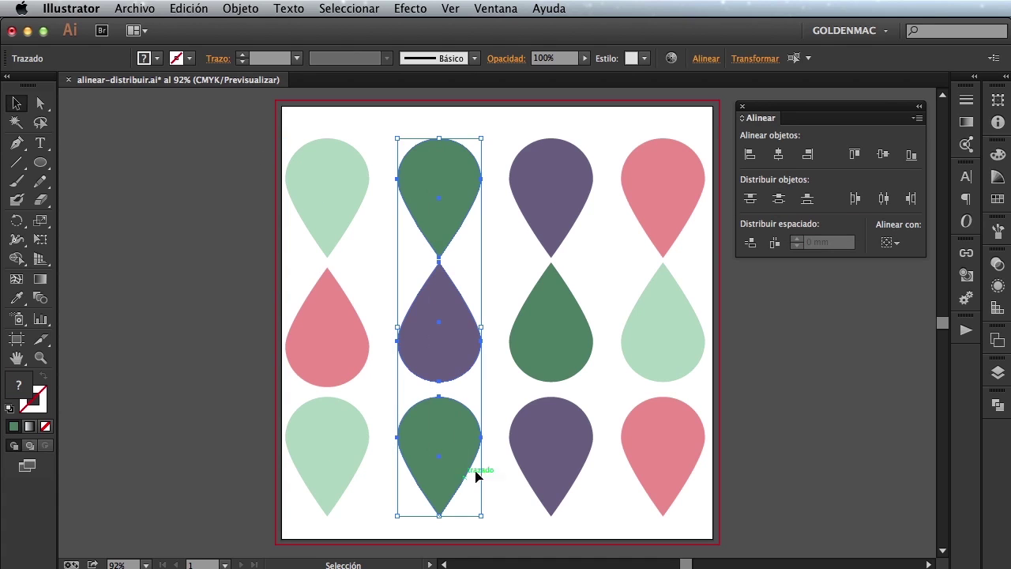
click(778, 206)
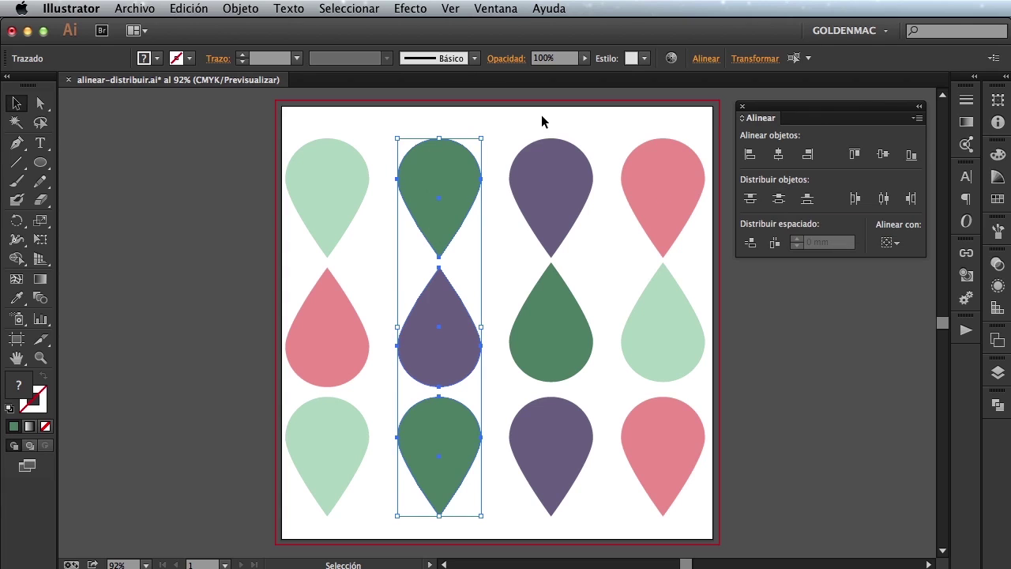
mouse_move(542, 113)
mouse_down()
mouse_move(565, 533)
mouse_move(553, 332)
mouse_up()
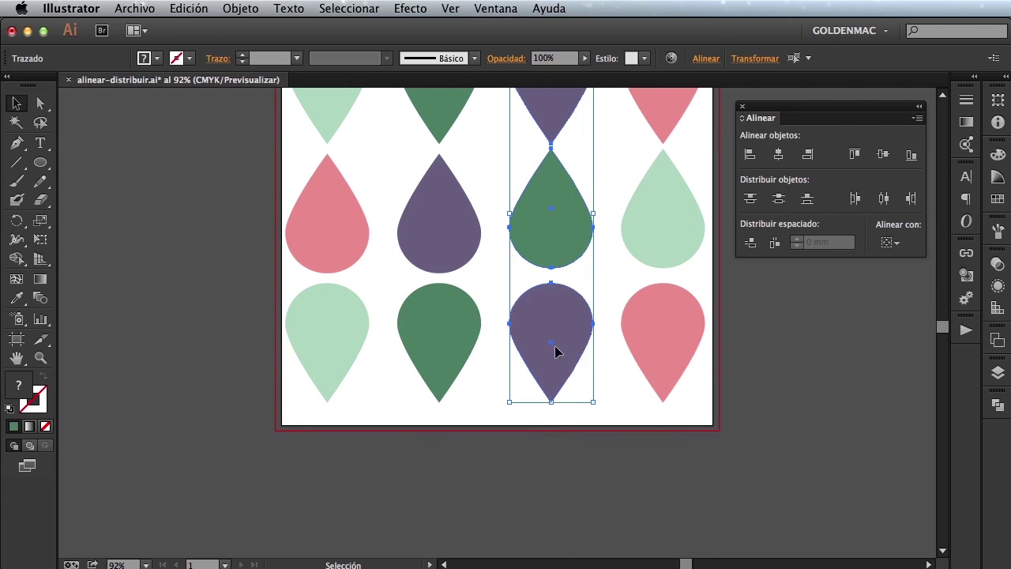
scroll(585, 265, up, 5)
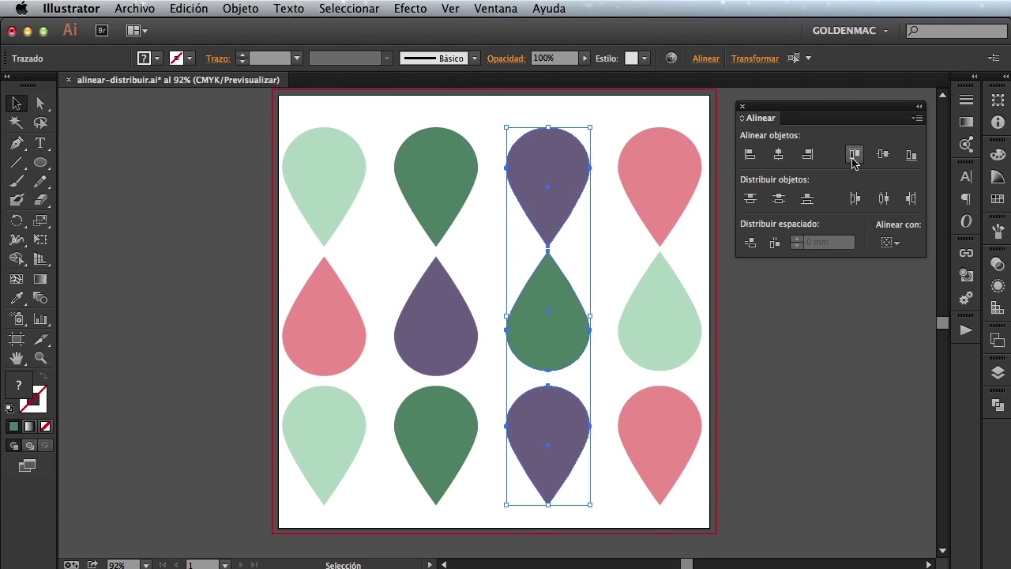
click(779, 198)
drag(646, 113, 675, 411)
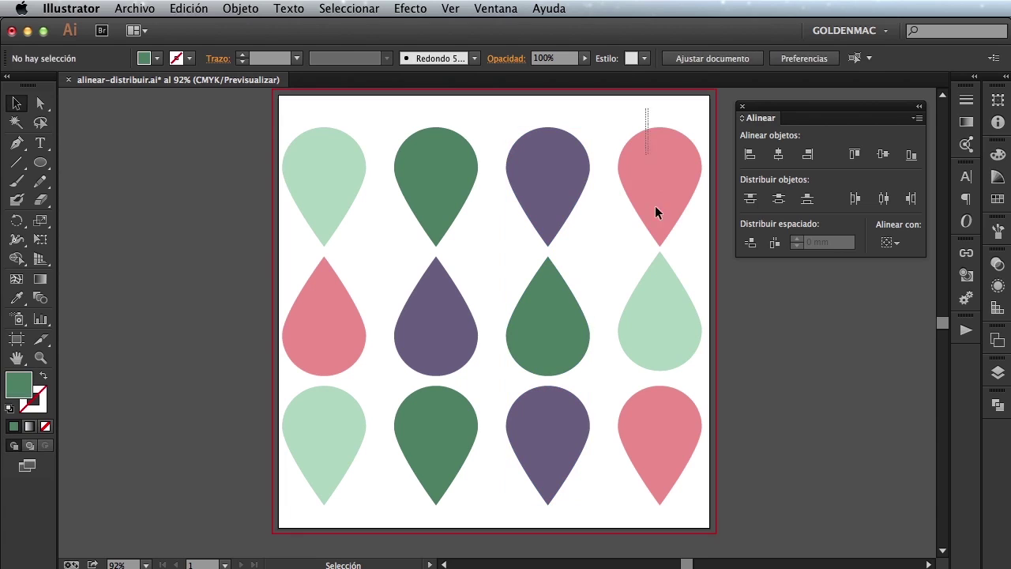
click(777, 200)
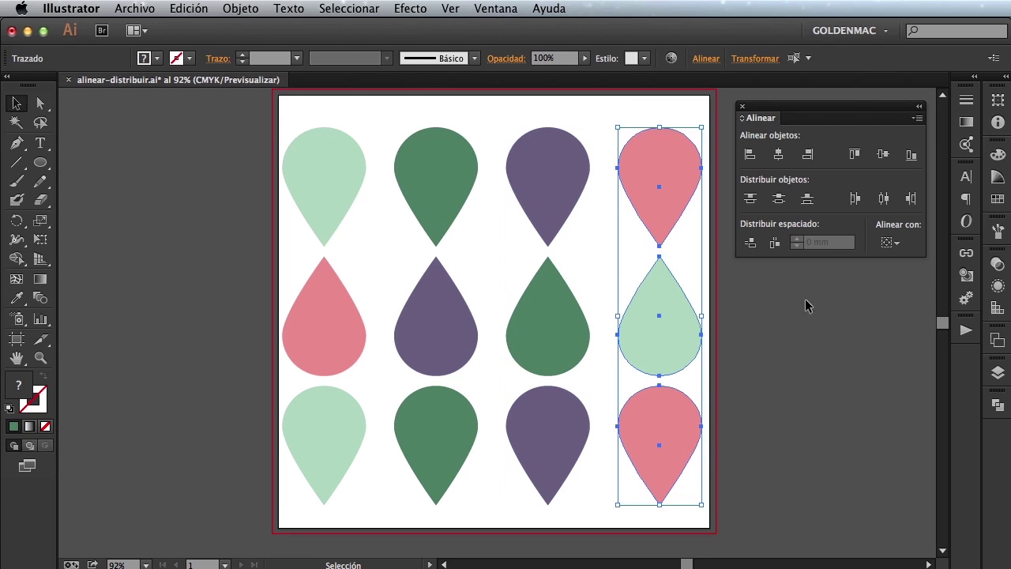
click(818, 361)
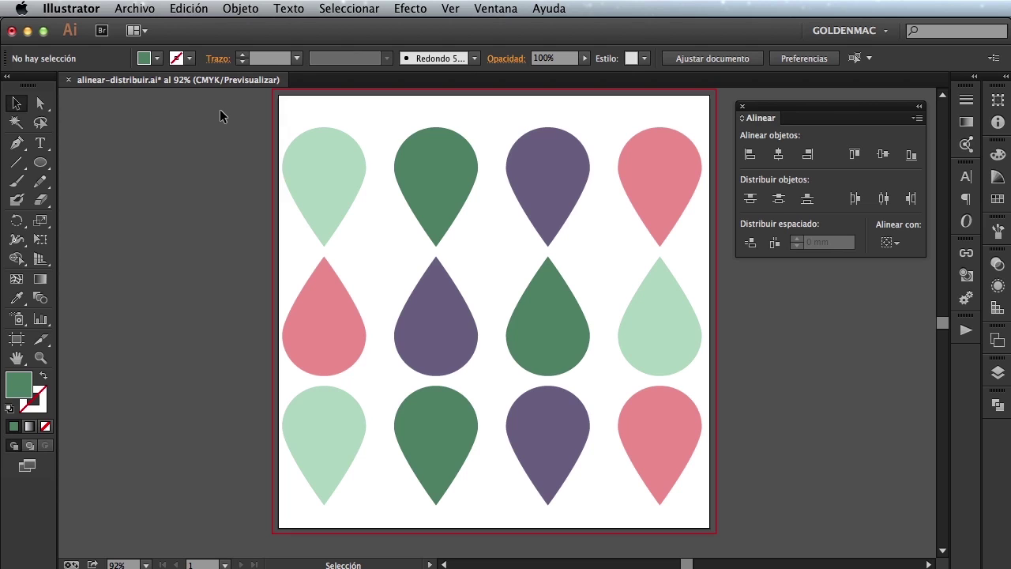
Select all twelve teardrops and group them with Agrupar (Group).
drag(220, 115, 824, 515)
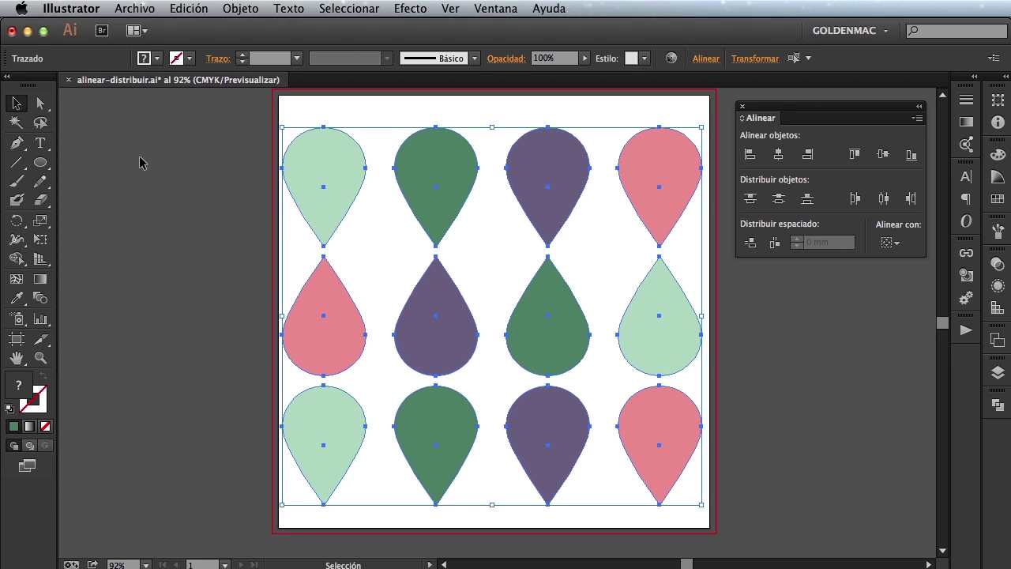
right_click(409, 156)
click(449, 232)
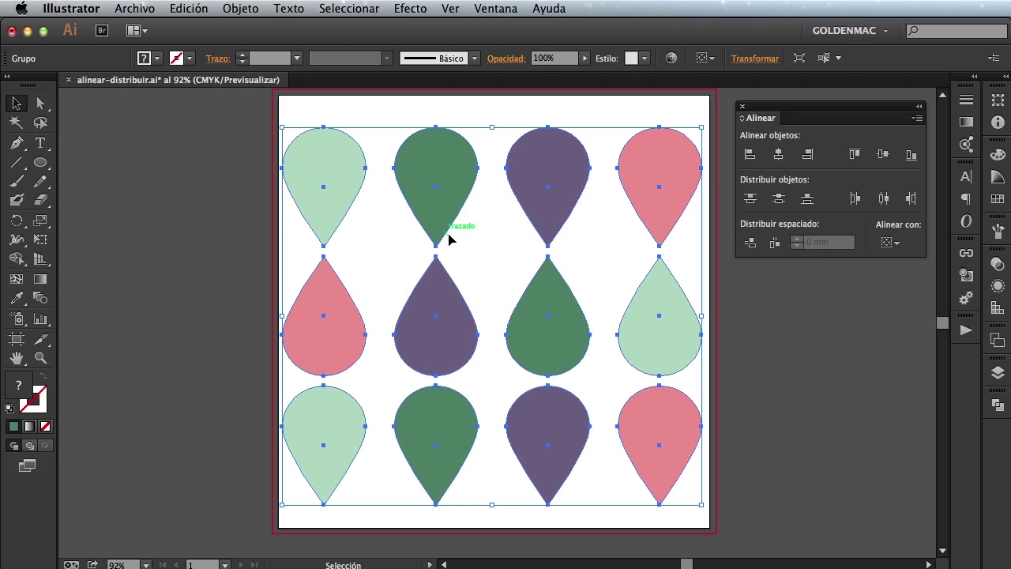
Move the teardrop group left so its left column overhangs the artboard edge.
click(209, 174)
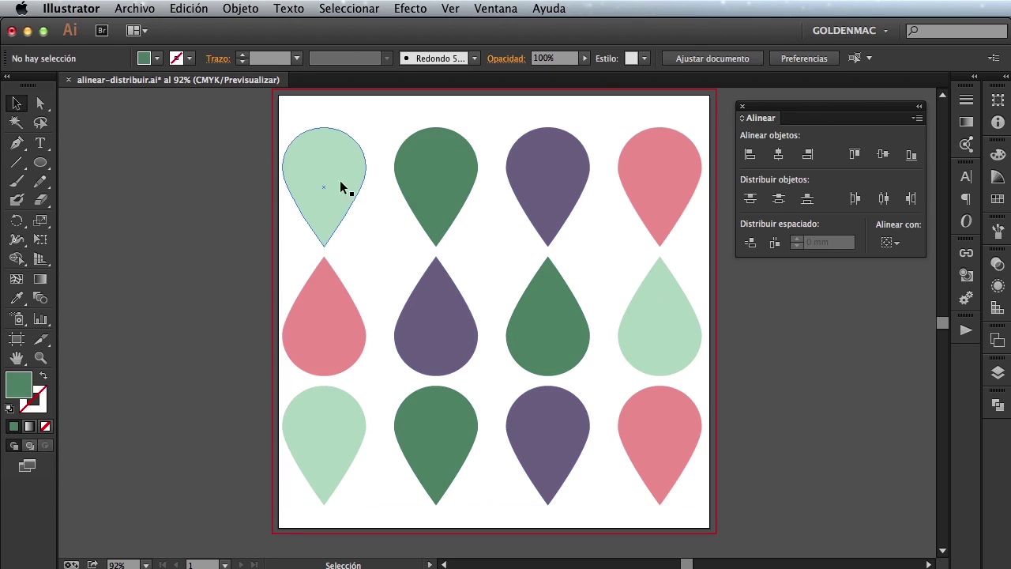
click(347, 186)
mouse_move(347, 187)
mouse_down()
mouse_move(372, 181)
mouse_move(293, 175)
mouse_move(293, 192)
mouse_up()
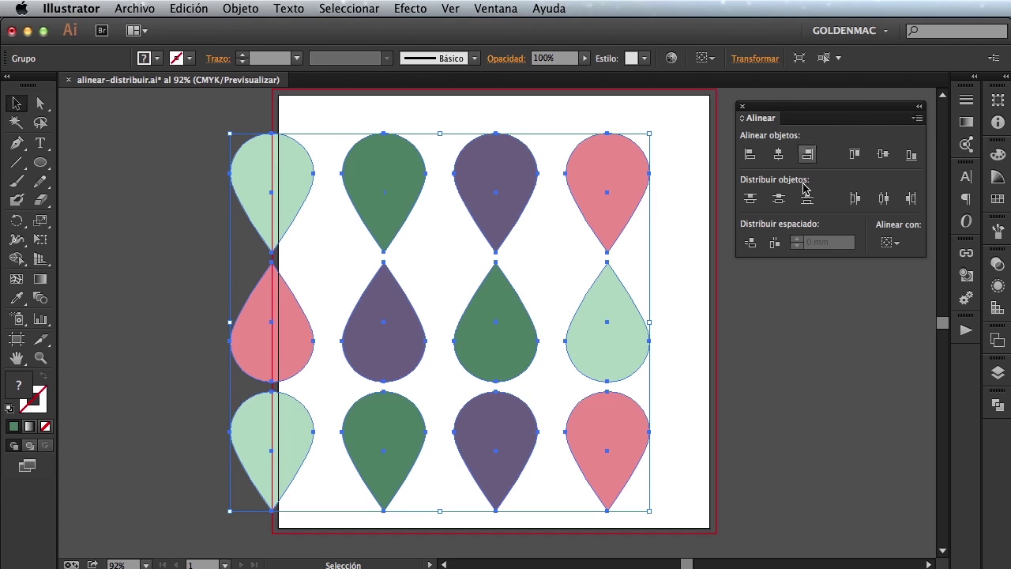
Set the Align panel's Align To option to Artboard.
click(897, 245)
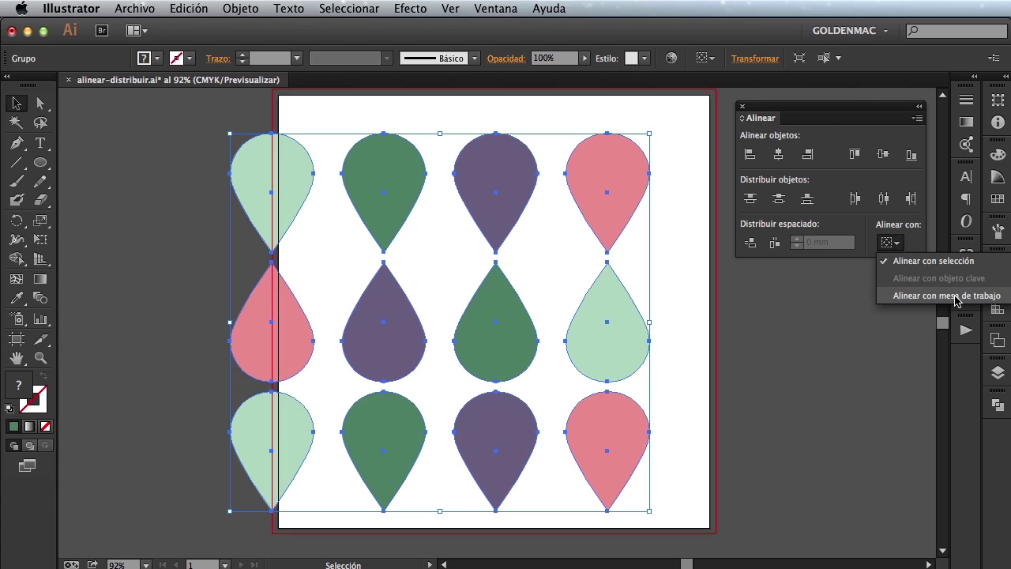
click(925, 298)
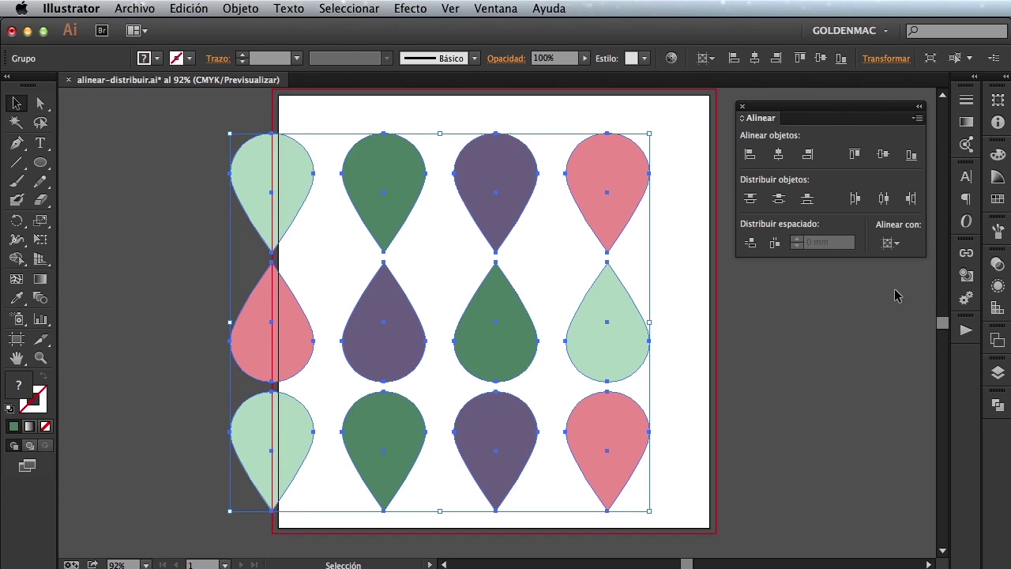
Centre the teardrop group horizontally and vertically on the artboard, then deselect it.
click(778, 154)
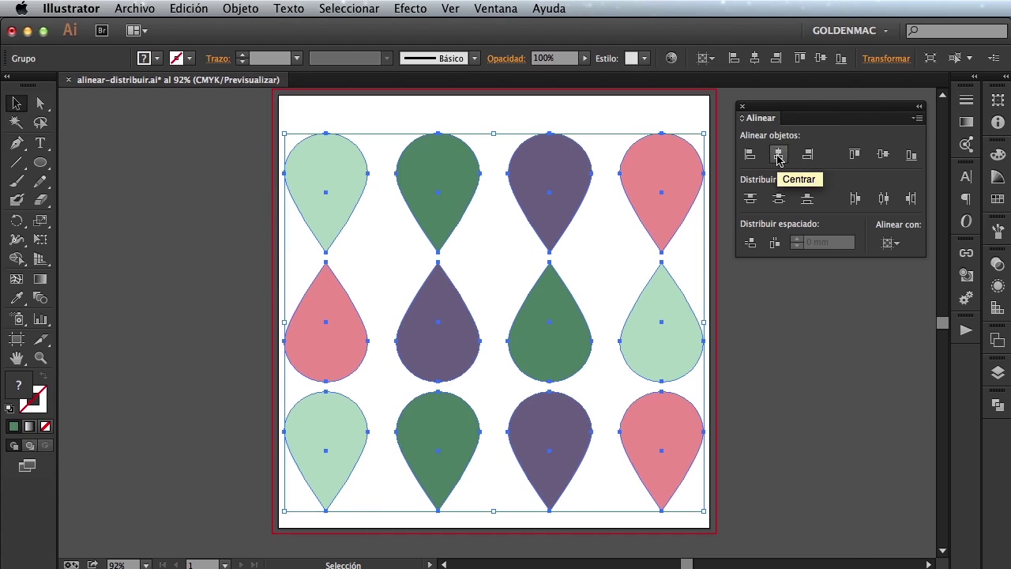
click(883, 153)
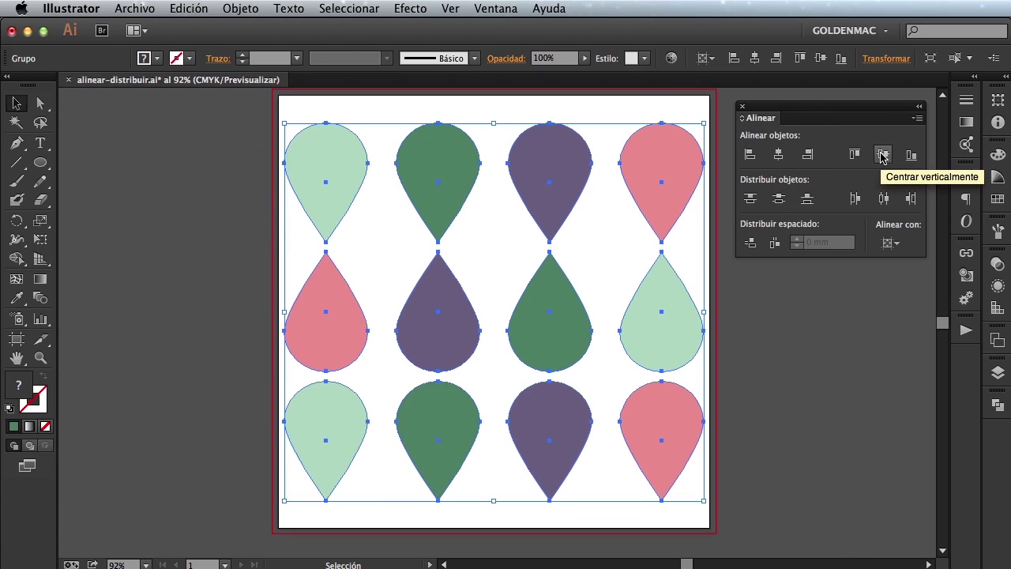
click(868, 458)
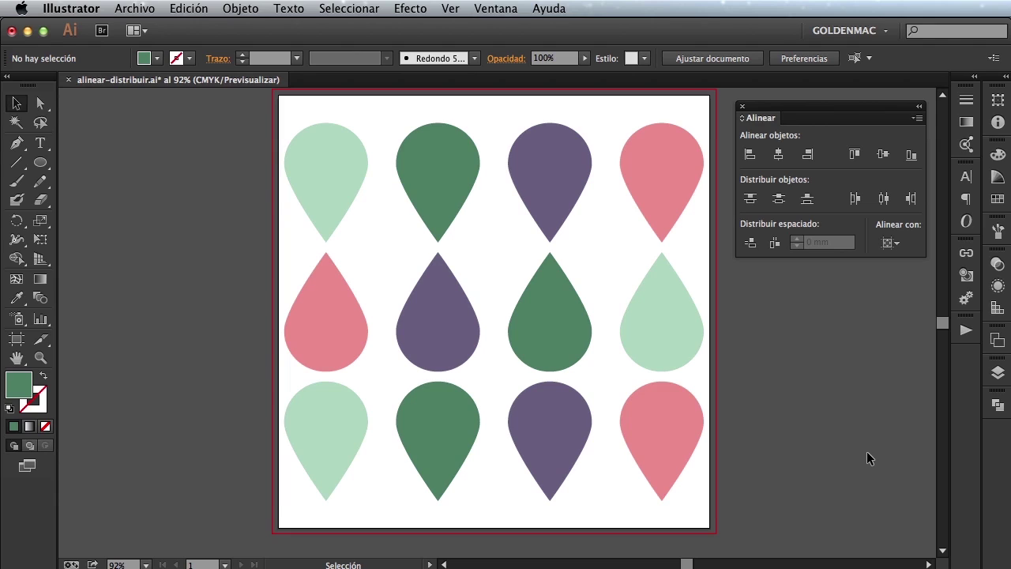